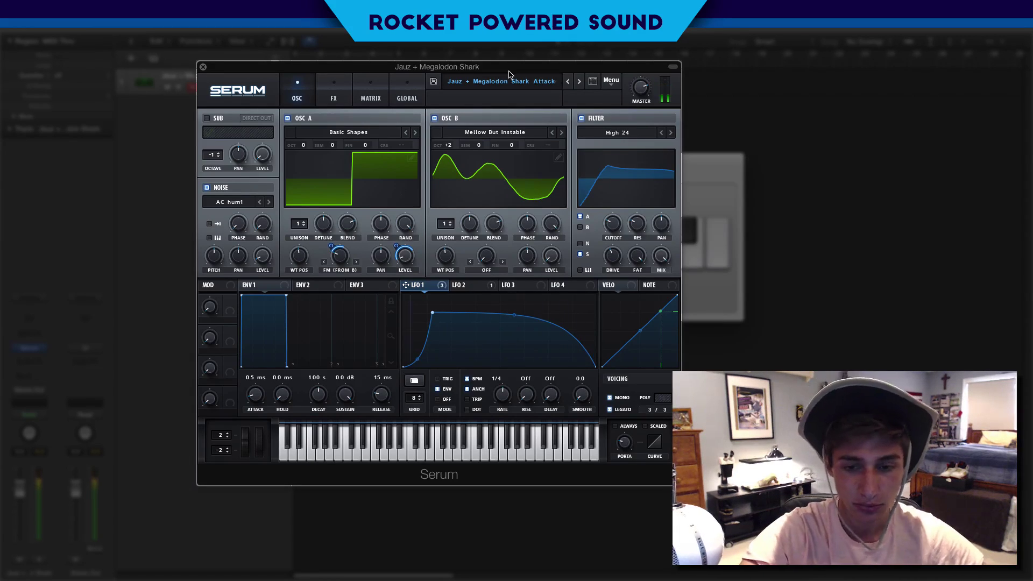
- Reset the synth to the blank initial preset
{"action": "left_click", "coordinate": [332, 93]}
{"action": "left_click", "coordinate": [295, 98]}
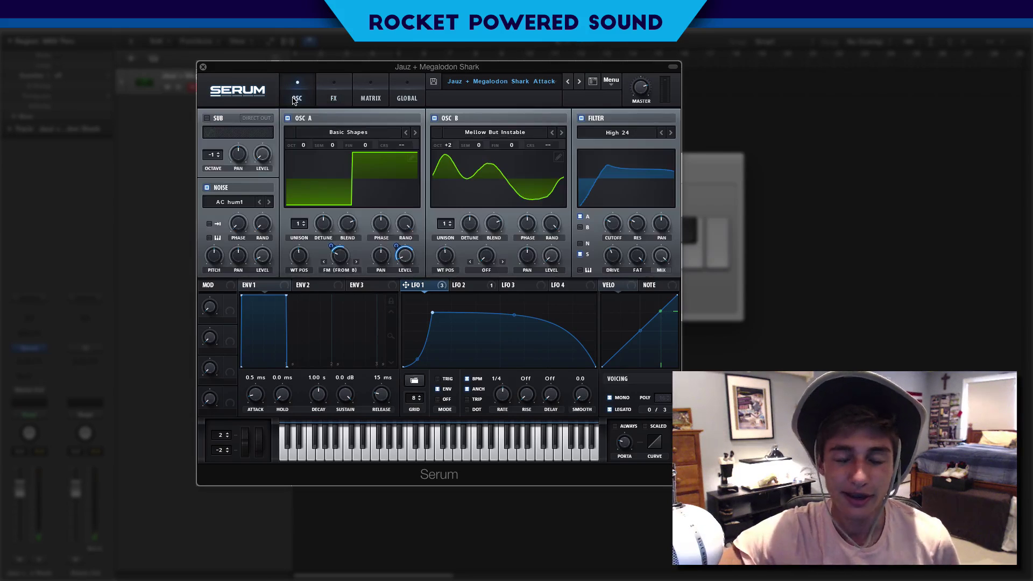
{"action": "left_click", "coordinate": [616, 85]}
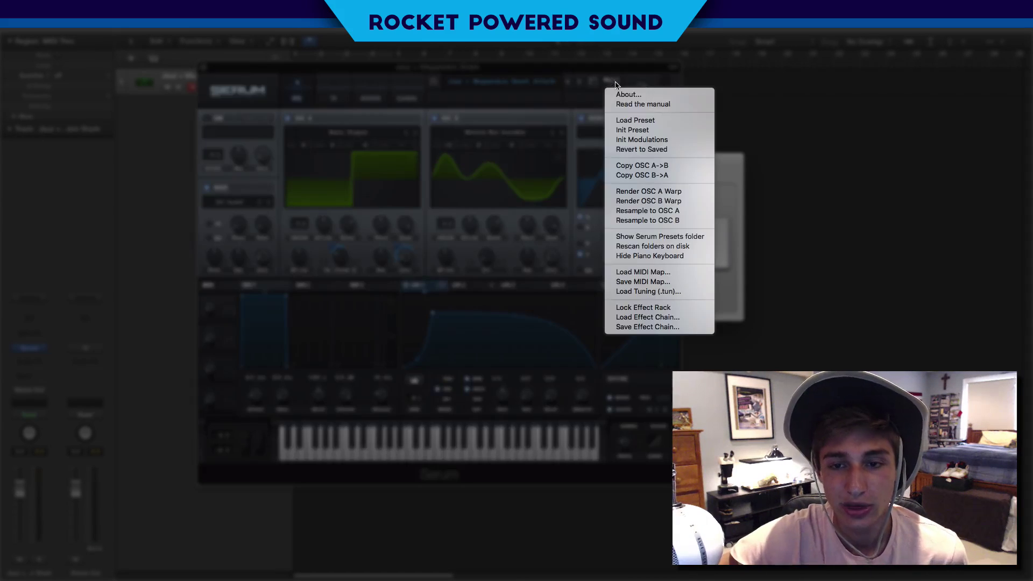
{"action": "left_click", "coordinate": [640, 131]}
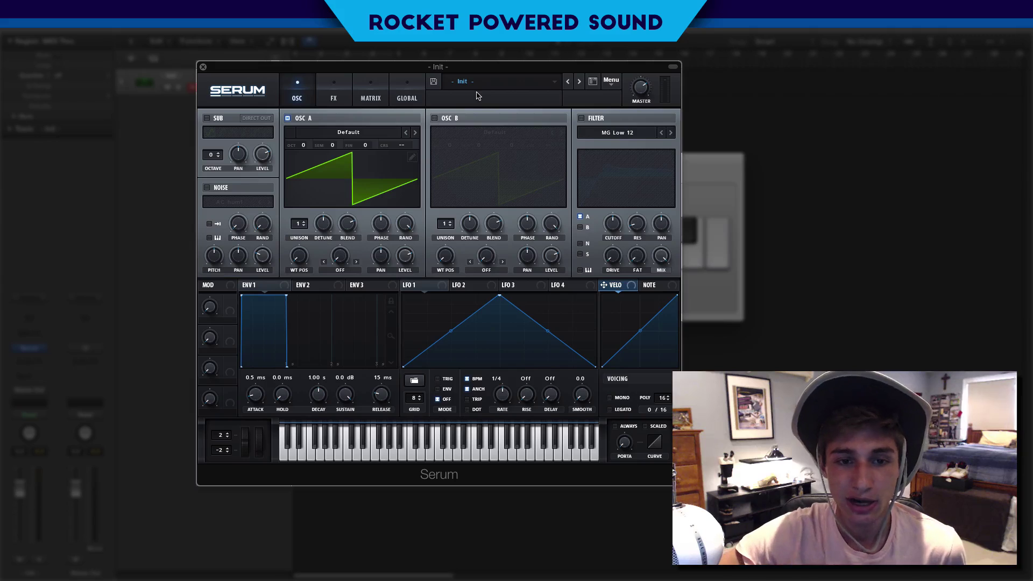
- Enable oscillator B and the AC hum1 noise source, and lower the noise level
{"action": "left_click", "coordinate": [434, 118]}
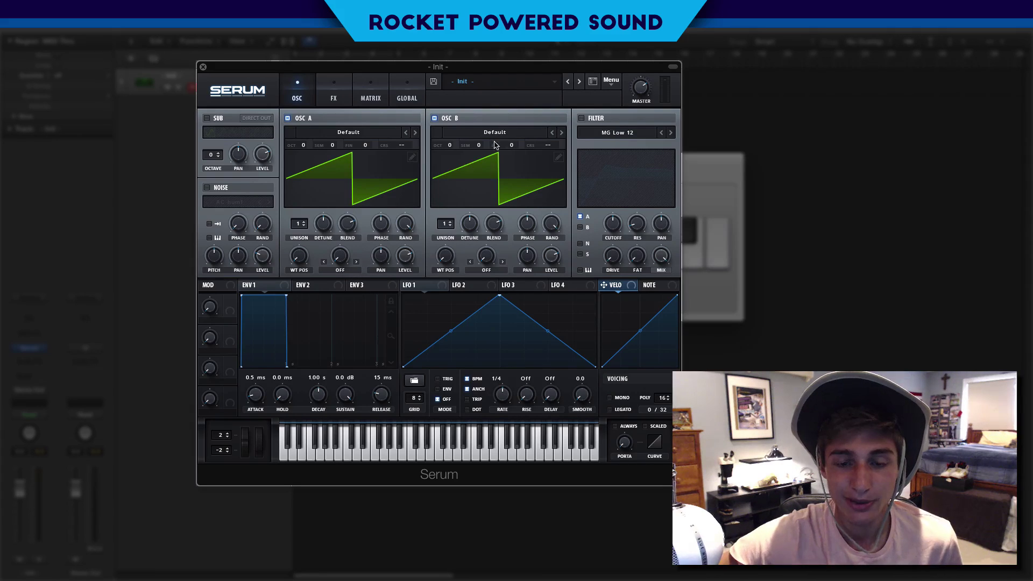
{"action": "left_click", "coordinate": [207, 187]}
{"action": "mouse_move", "coordinate": [268, 256]}
{"action": "left_mouse_down"}
{"action": "mouse_move", "coordinate": [262, 286]}
{"action": "mouse_move", "coordinate": [257, 265]}
{"action": "left_mouse_up"}
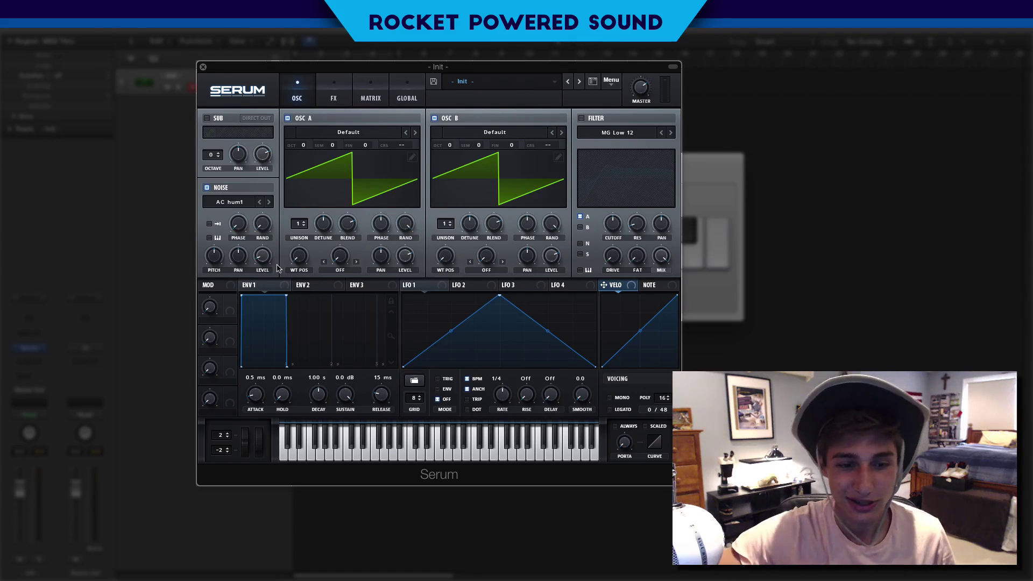
- Load the Basic Shapes analog wavetable in oscillator A and raise its wavetable position to a square wave
{"action": "left_click", "coordinate": [365, 140]}
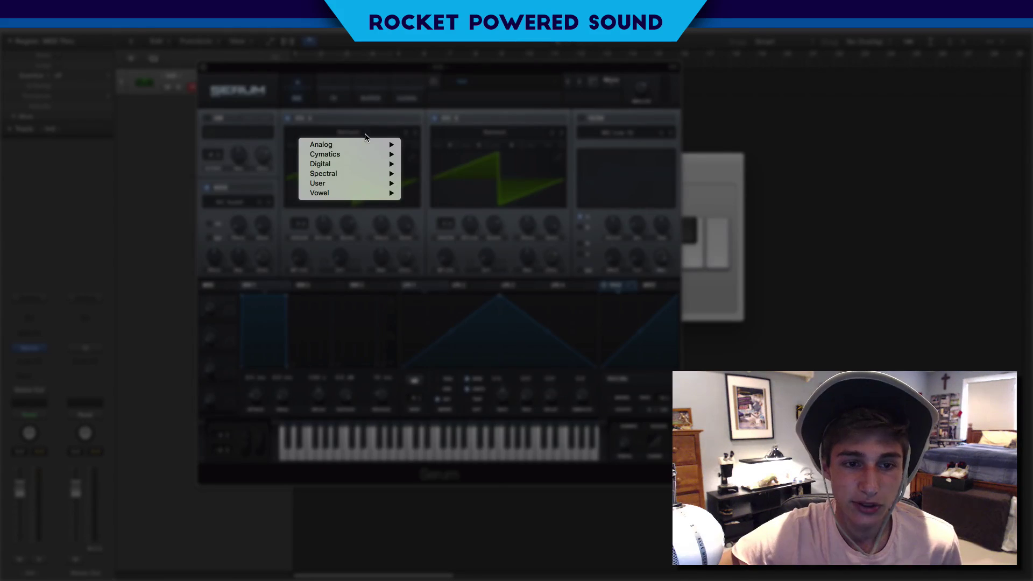
{"action": "mouse_move", "coordinate": [366, 144]}
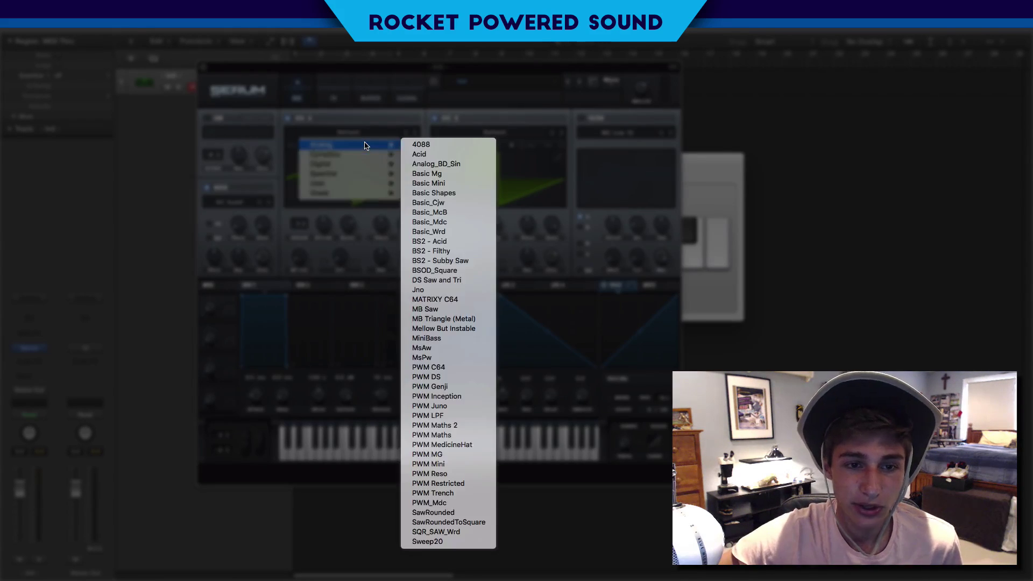
{"action": "left_click", "coordinate": [466, 193]}
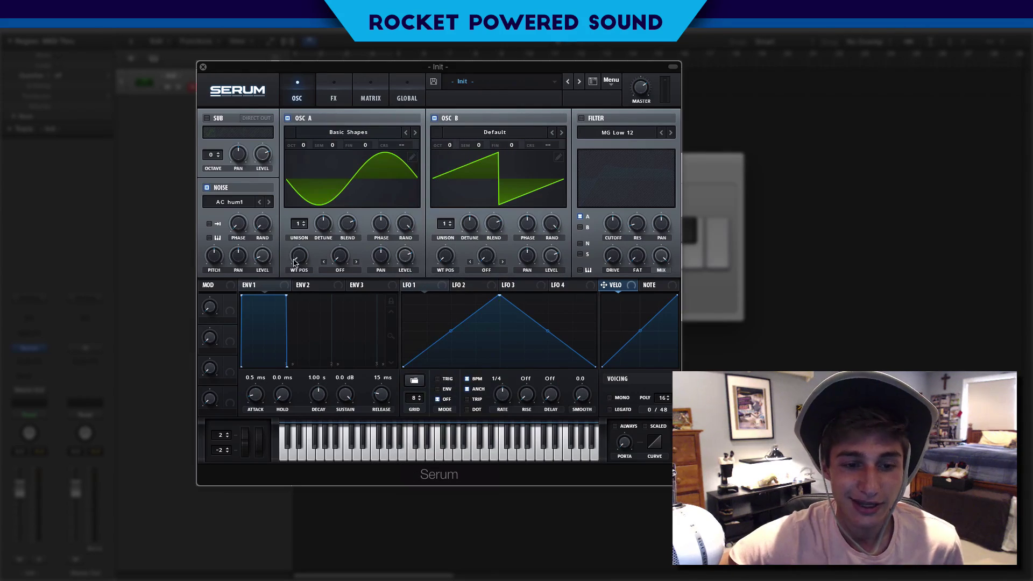
{"action": "left_click_drag", "start_coordinate": [297, 262], "coordinate": [289, 206]}
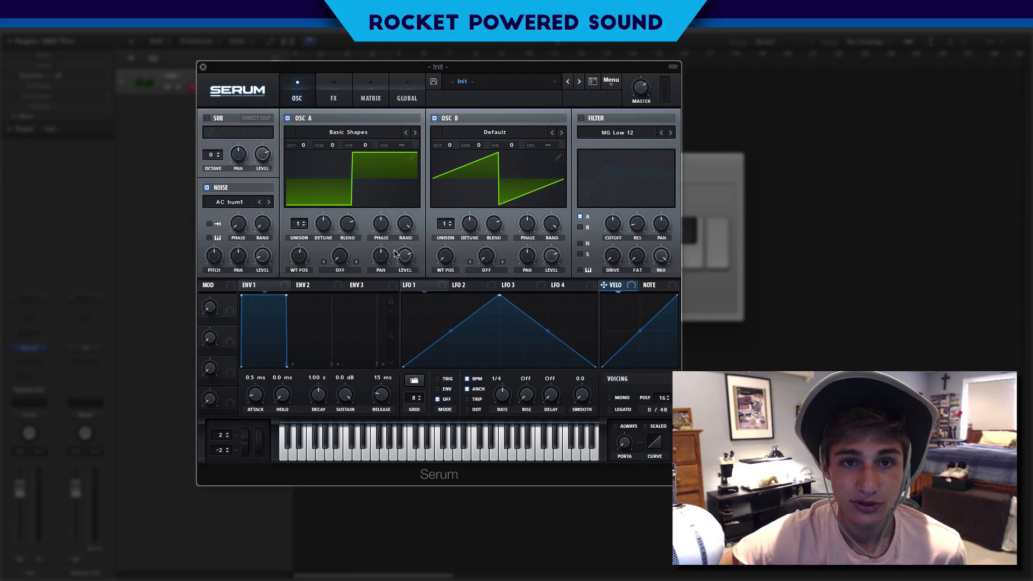
- Set oscillator A's warp mode to FM (from B) and adjust the warp amount
{"action": "left_click", "coordinate": [346, 273]}
{"action": "left_click", "coordinate": [488, 304]}
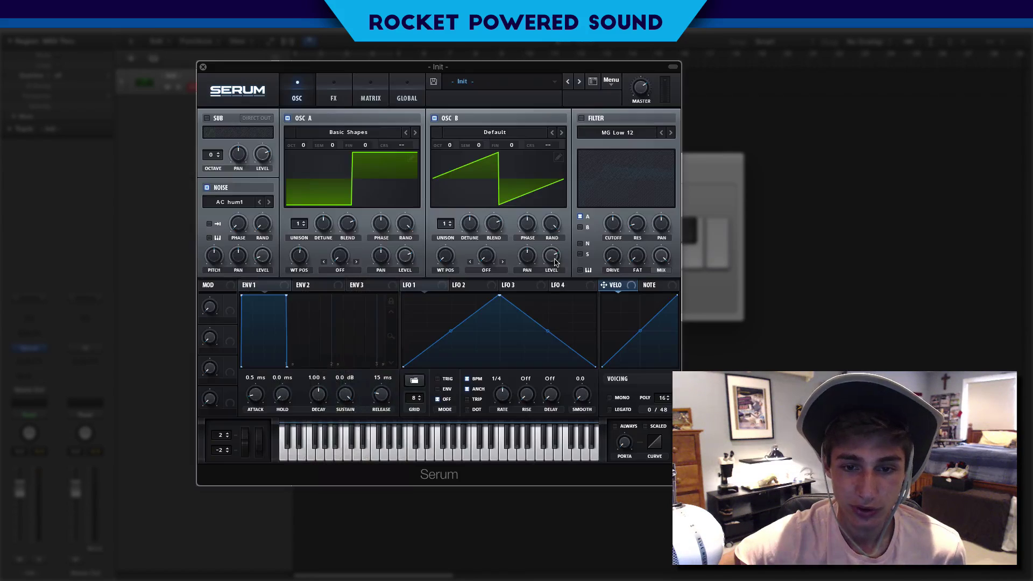
{"action": "left_click", "coordinate": [347, 269]}
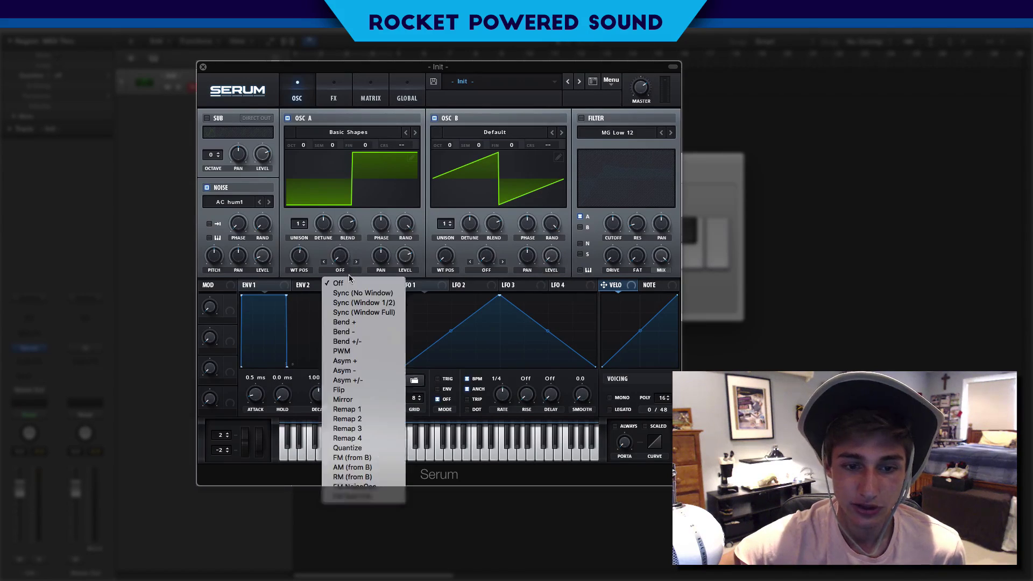
{"action": "left_click", "coordinate": [351, 168]}
{"action": "left_click_drag", "start_coordinate": [339, 255], "coordinate": [339, 223]}
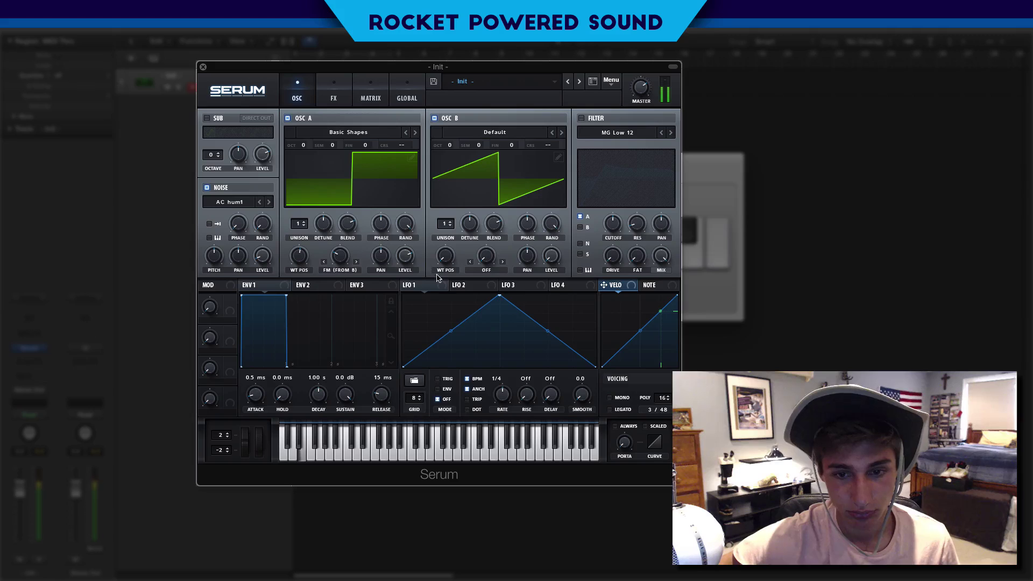
- Assign LFO 1 to oscillator A's FM warp and reshape its curve into a fast rise with an outward-bulging decay
{"action": "left_click_drag", "start_coordinate": [406, 284], "coordinate": [335, 251]}
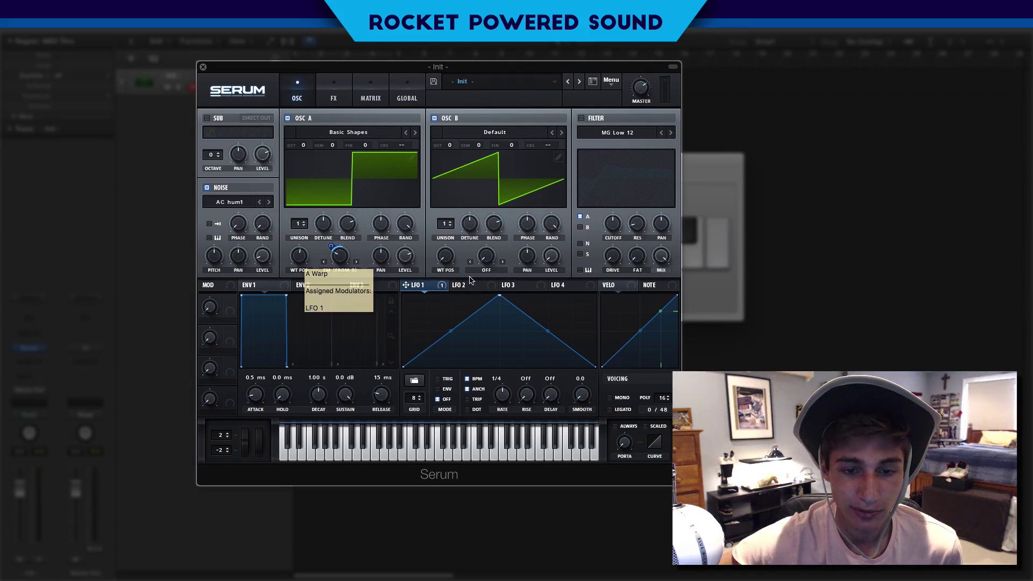
{"action": "left_click_drag", "start_coordinate": [499, 298], "coordinate": [428, 309]}
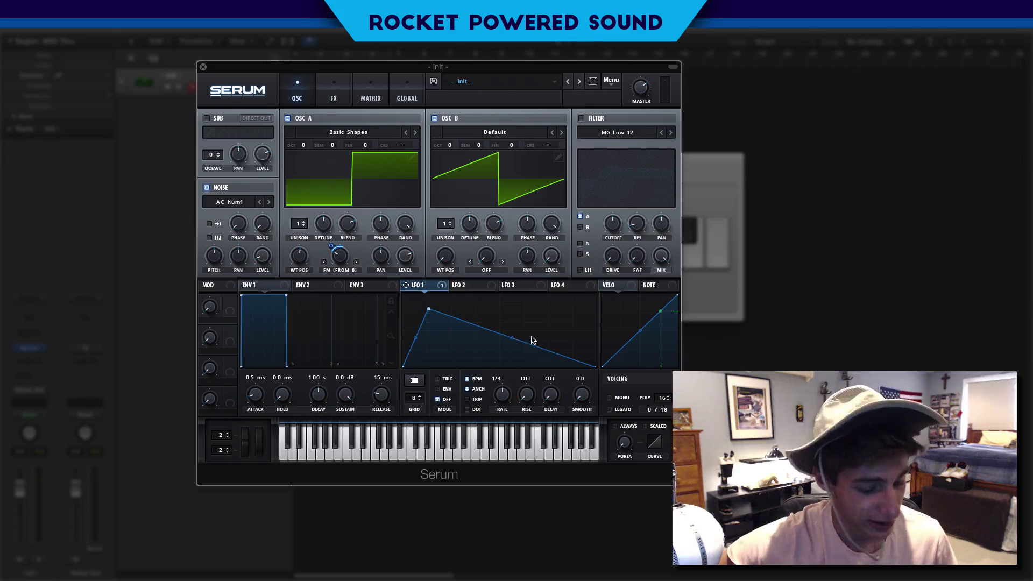
{"action": "left_click_drag", "start_coordinate": [512, 338], "coordinate": [523, 313]}
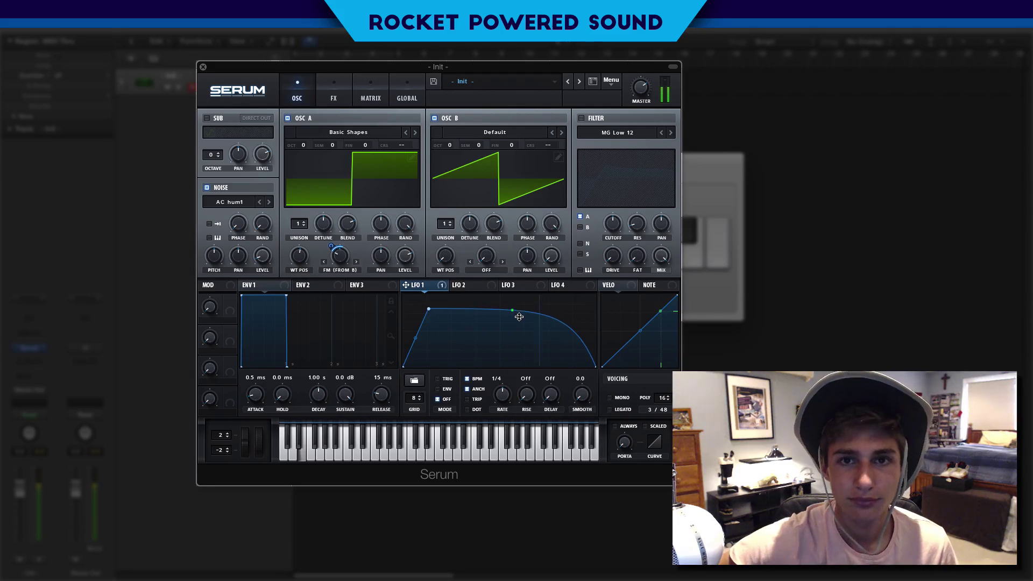
- Switch LFO 1 to envelope mode and assign it to oscillator A's level, auditioning with oscillator B off and on
{"action": "left_click", "coordinate": [446, 379]}
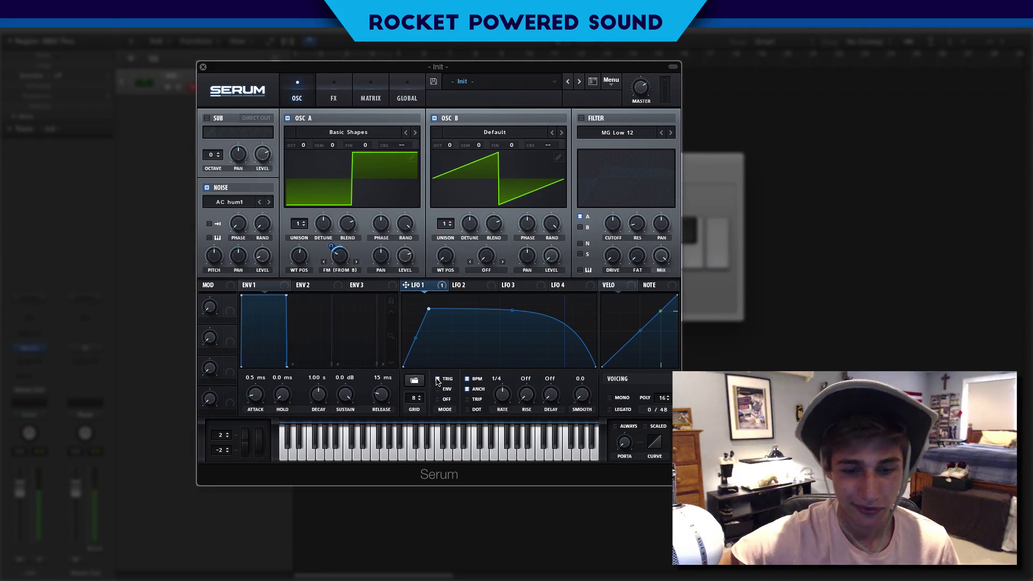
{"action": "left_click", "coordinate": [439, 389]}
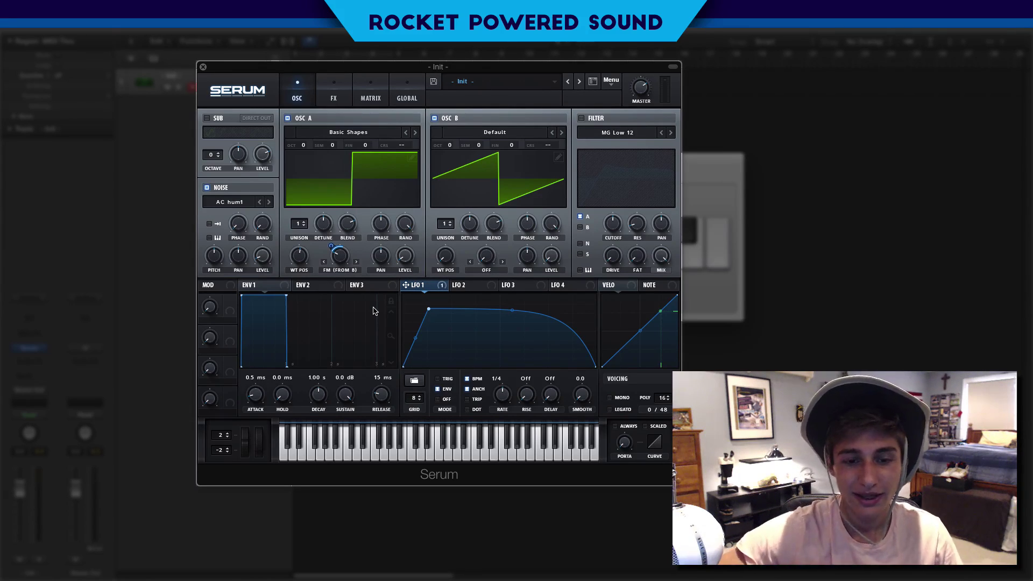
{"action": "left_click_drag", "start_coordinate": [416, 281], "coordinate": [399, 261]}
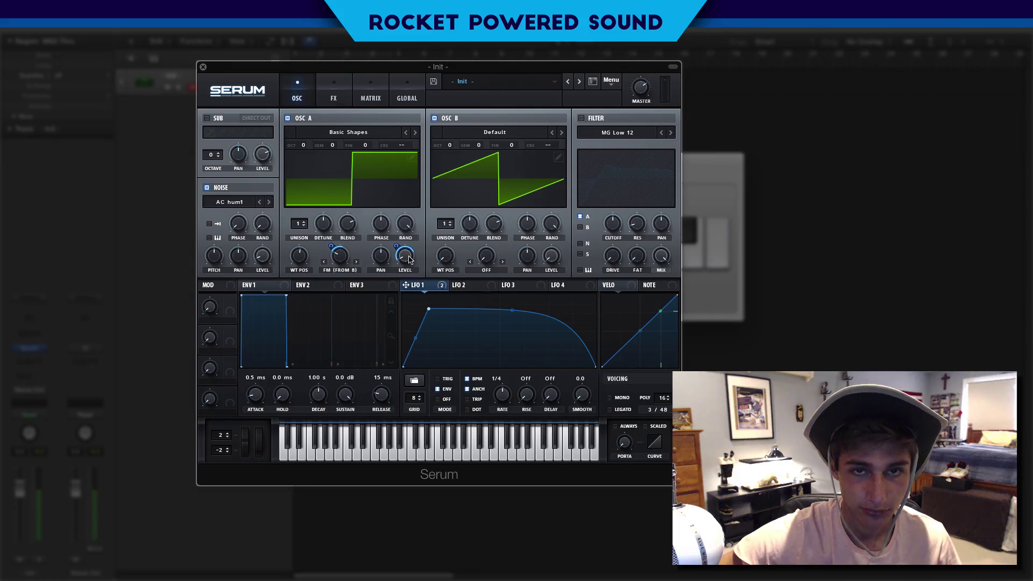
{"action": "left_click", "coordinate": [435, 119]}
{"action": "left_click", "coordinate": [435, 119]}
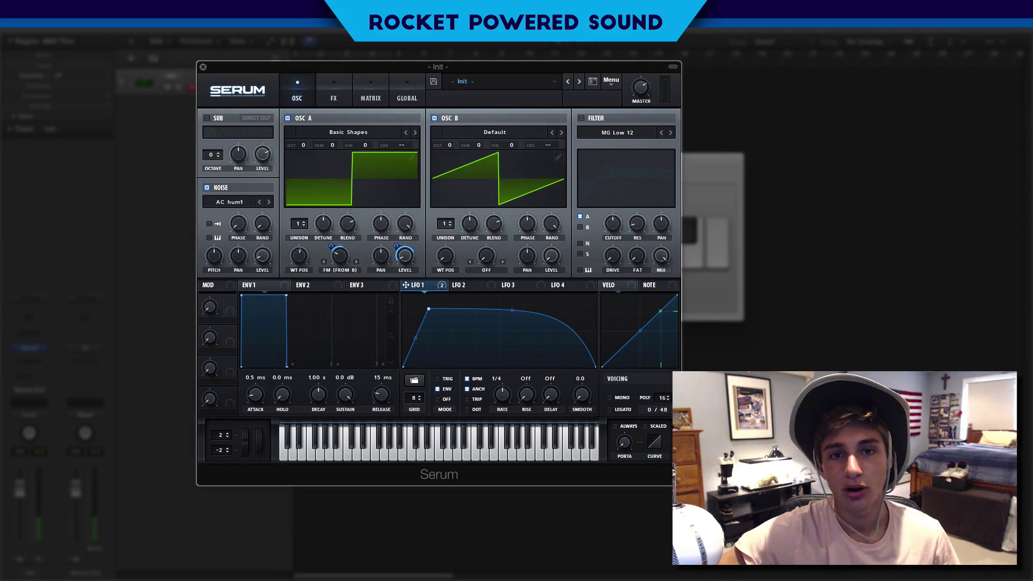
- Load the Mellow But Instable analog wavetable in oscillator B
{"action": "left_click", "coordinate": [501, 132]}
{"action": "mouse_move", "coordinate": [502, 146]}
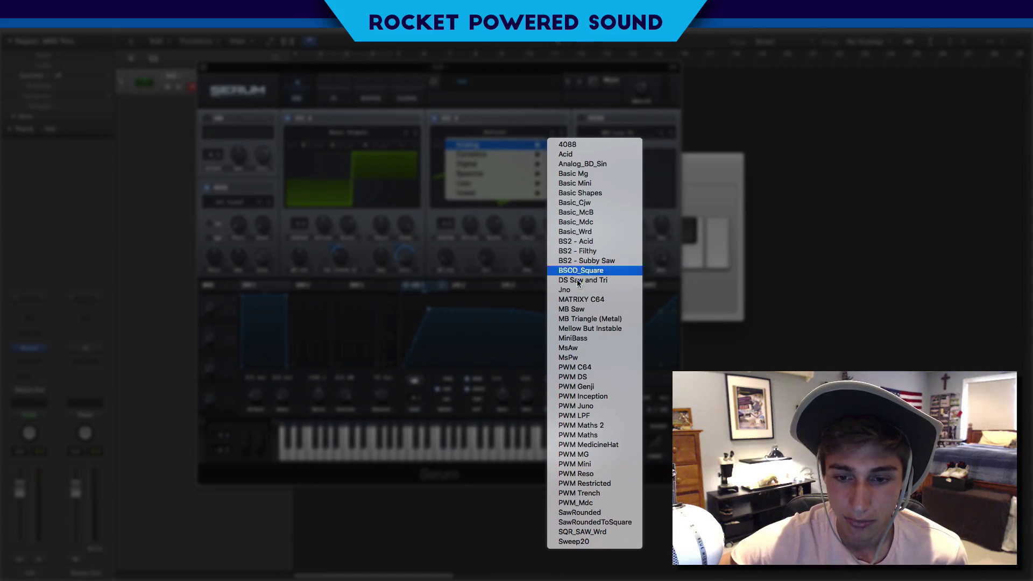
{"action": "left_click", "coordinate": [588, 329]}
{"action": "left_click", "coordinate": [523, 137]}
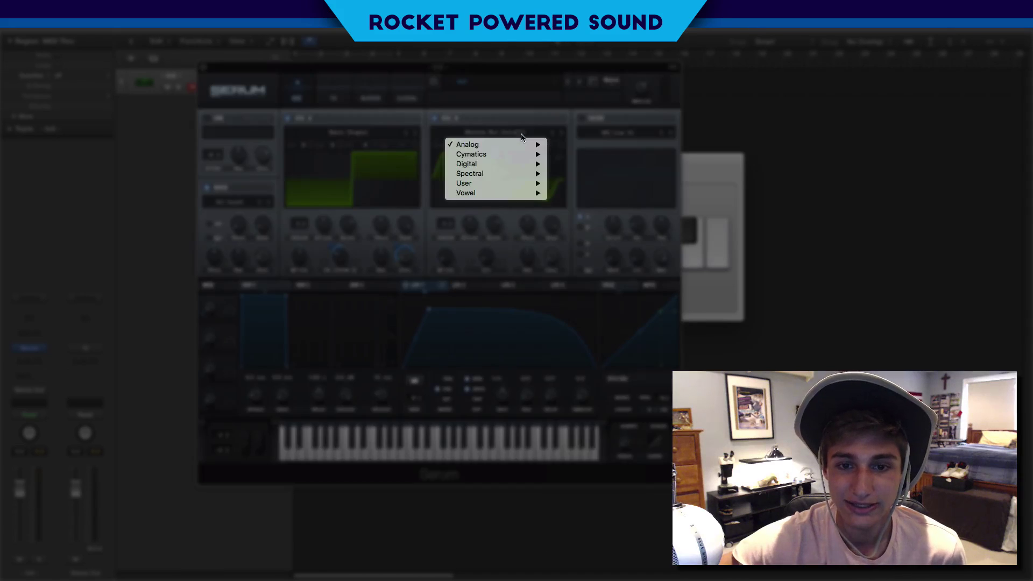
{"action": "left_click", "coordinate": [496, 264]}
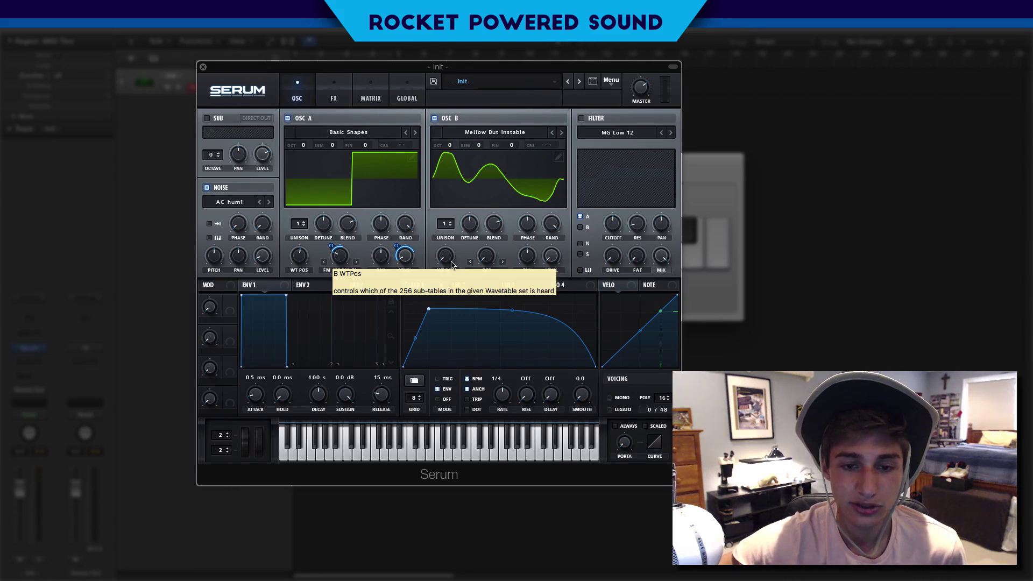
- Slightly adjust oscillator B's wavetable position and raise its octave to +2
{"action": "left_click_drag", "start_coordinate": [446, 256], "coordinate": [452, 290]}
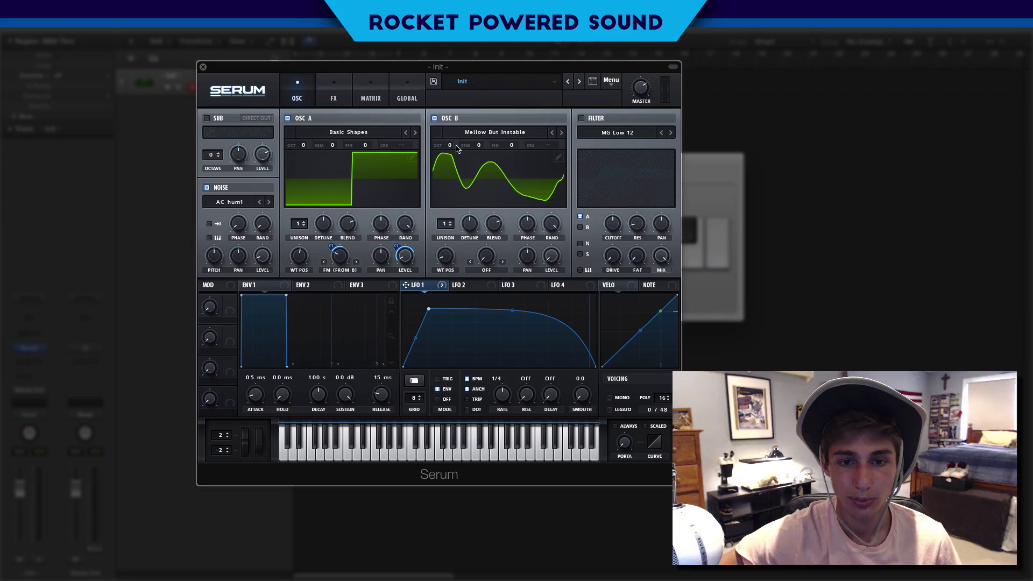
{"action": "mouse_move", "coordinate": [455, 142]}
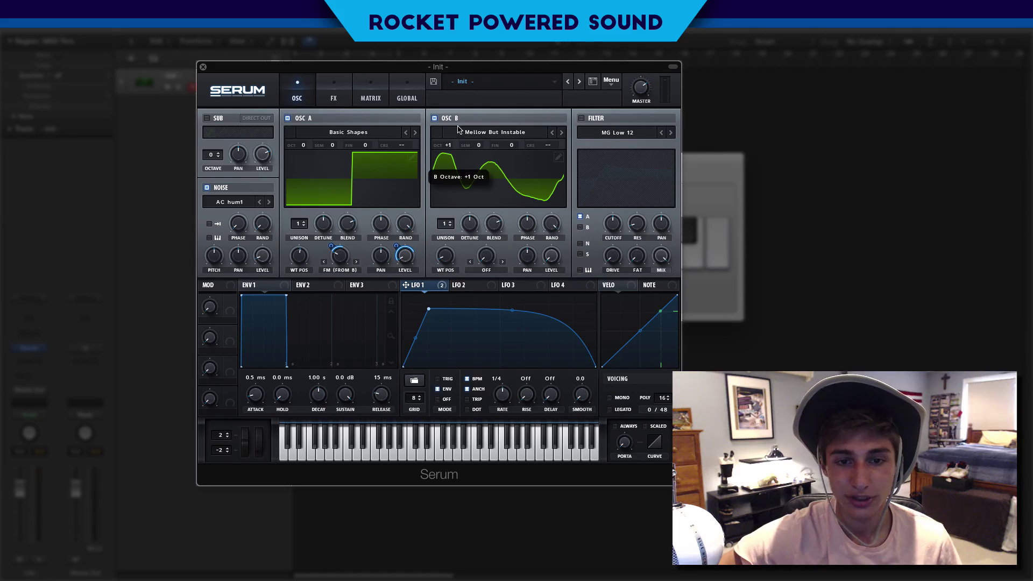
{"action": "left_click_drag", "start_coordinate": [458, 124], "coordinate": [458, 120]}
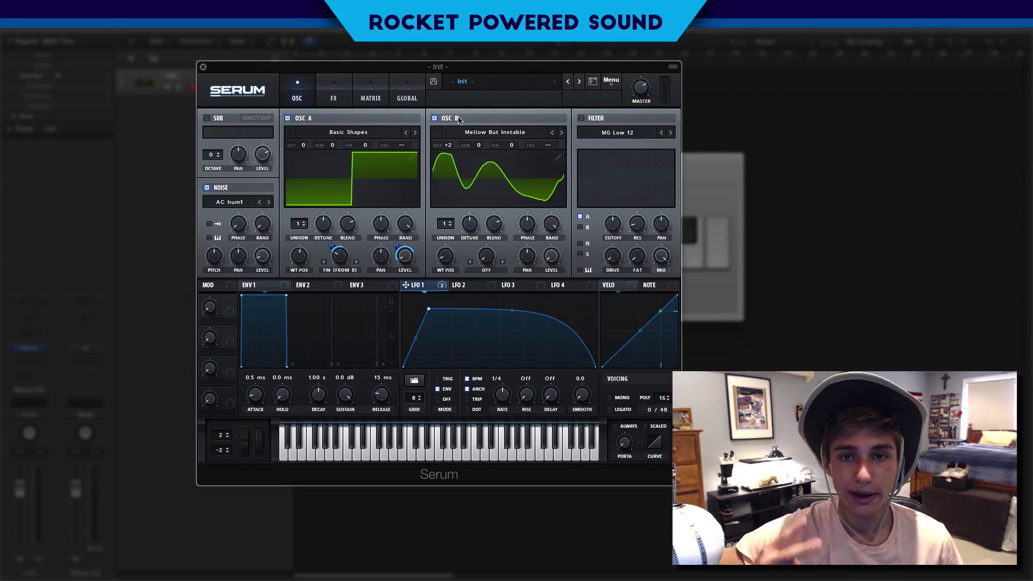
- Enable the filter and set its type to High 24
{"action": "left_click", "coordinate": [581, 119]}
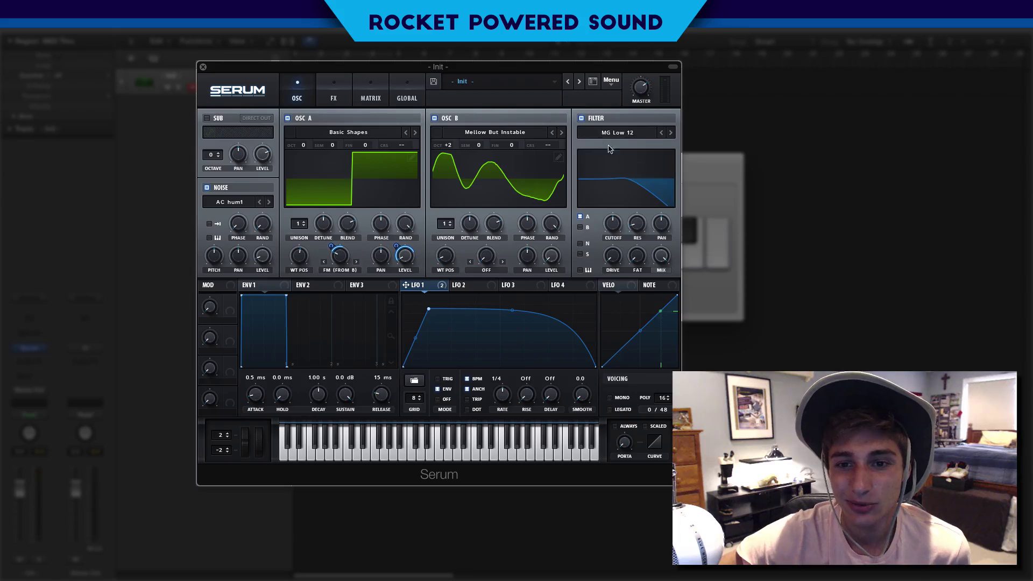
{"action": "left_click", "coordinate": [616, 133]}
{"action": "mouse_move", "coordinate": [612, 147]}
{"action": "left_click", "coordinate": [707, 251]}
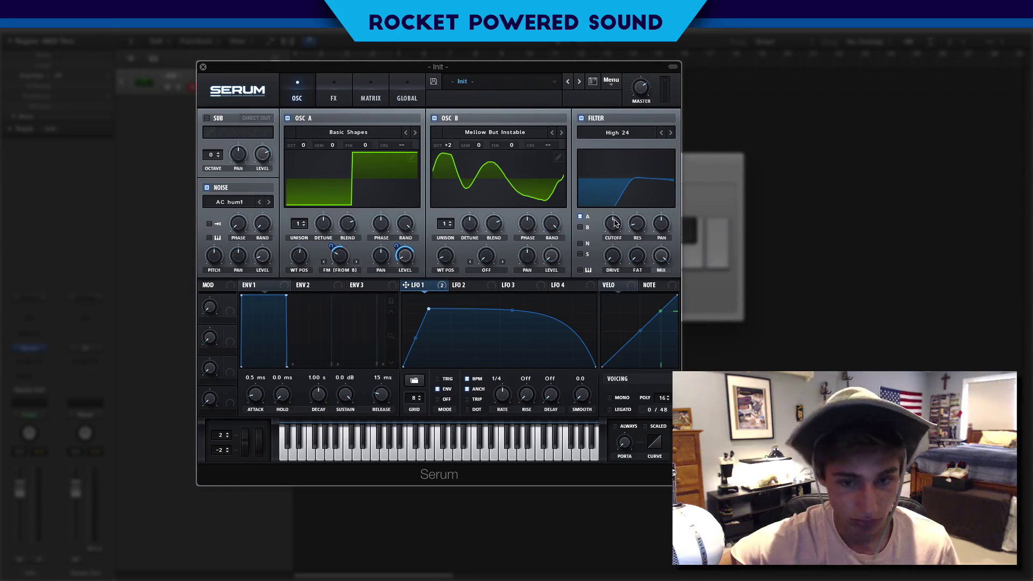
- Lower the high-pass filter's cutoff and increase its drive
{"action": "left_click_drag", "start_coordinate": [615, 225], "coordinate": [639, 213]}
{"action": "left_click_drag", "start_coordinate": [619, 262], "coordinate": [626, 219]}
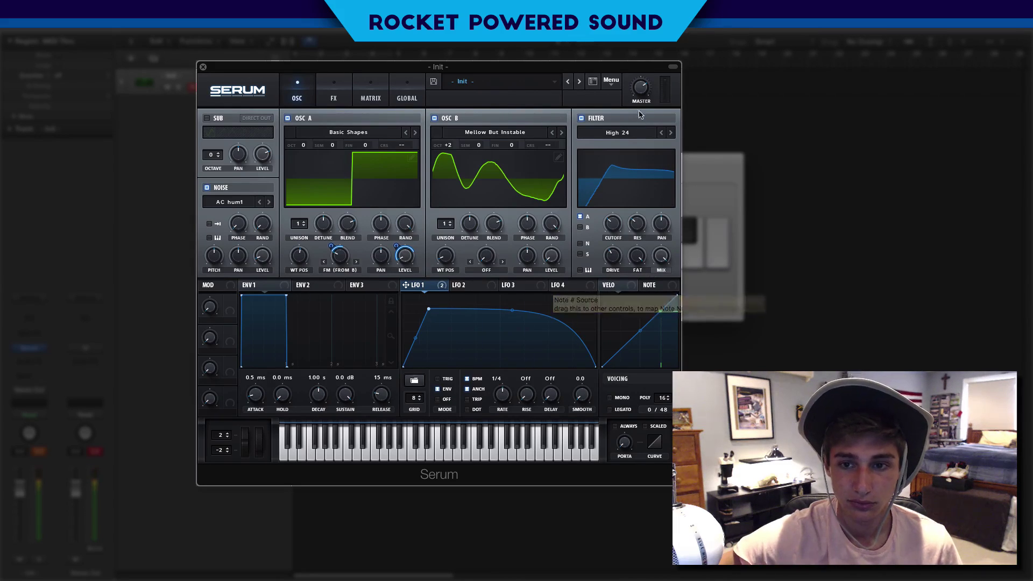
{"action": "mouse_move", "coordinate": [633, 93]}
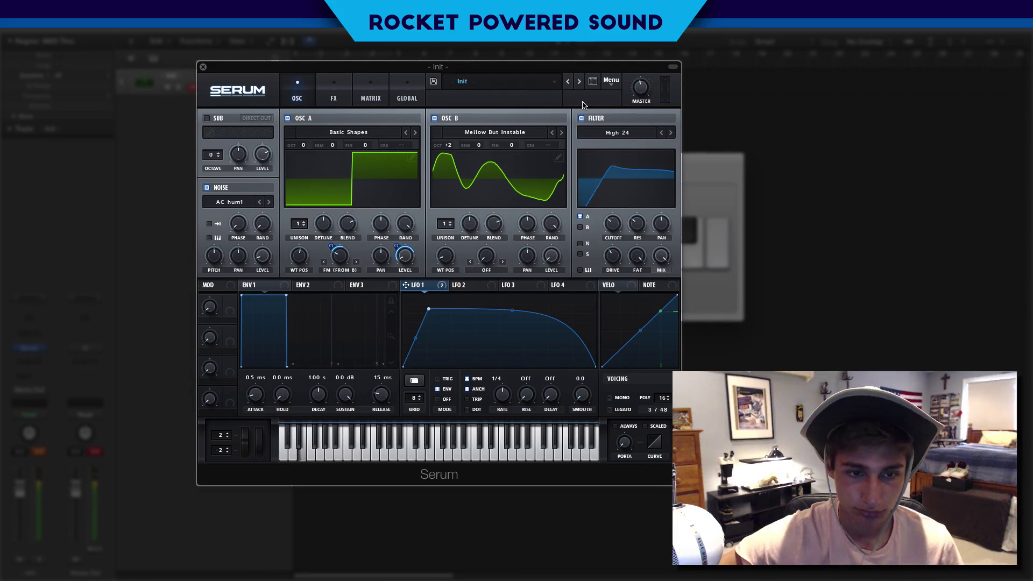
- Add the Hyper/Dimension effect and lower the Hyper mix to about 21%
{"action": "left_click", "coordinate": [326, 88]}
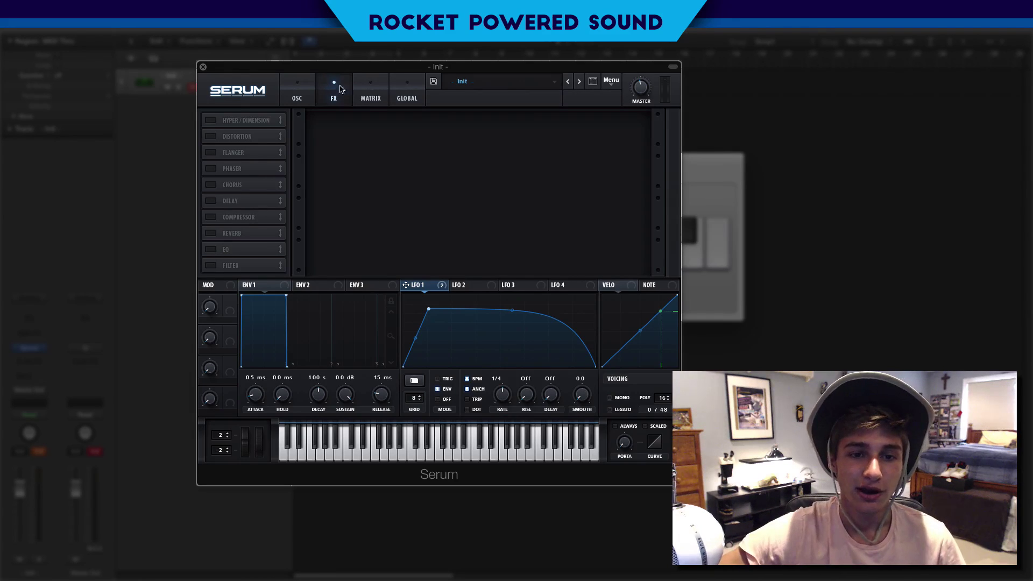
{"action": "left_click", "coordinate": [212, 122]}
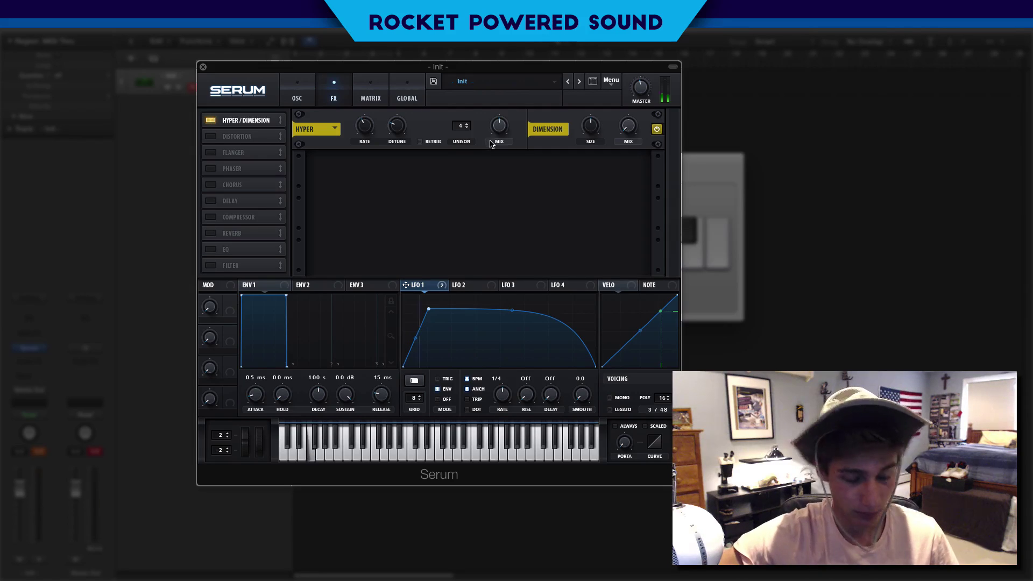
{"action": "mouse_move", "coordinate": [499, 130]}
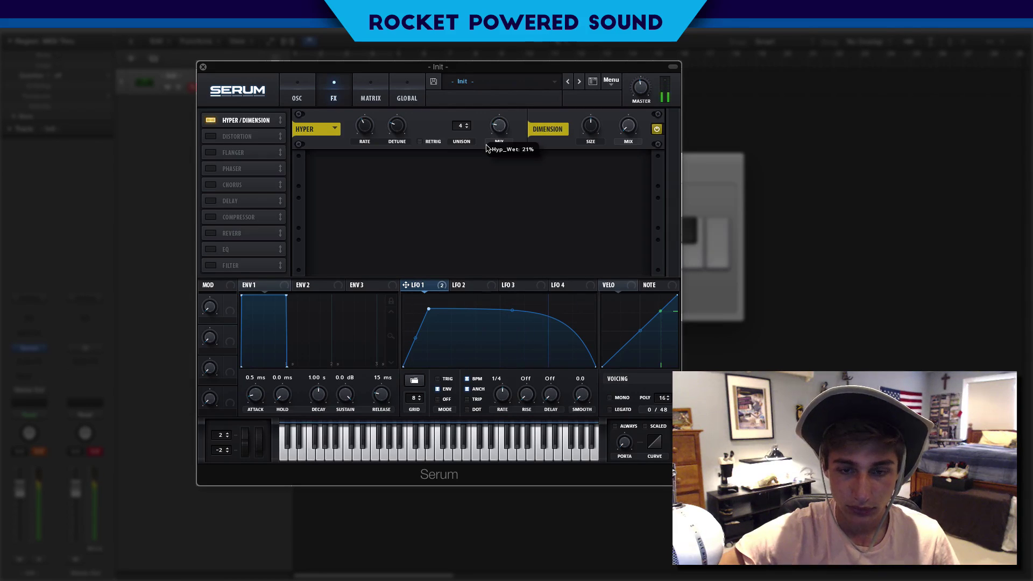
{"action": "mouse_move", "coordinate": [501, 125]}
{"action": "left_mouse_down"}
{"action": "mouse_move", "coordinate": [501, 176]}
{"action": "mouse_move", "coordinate": [512, 139]}
{"action": "mouse_move", "coordinate": [510, 150]}
{"action": "mouse_move", "coordinate": [500, 131]}
{"action": "left_mouse_up"}
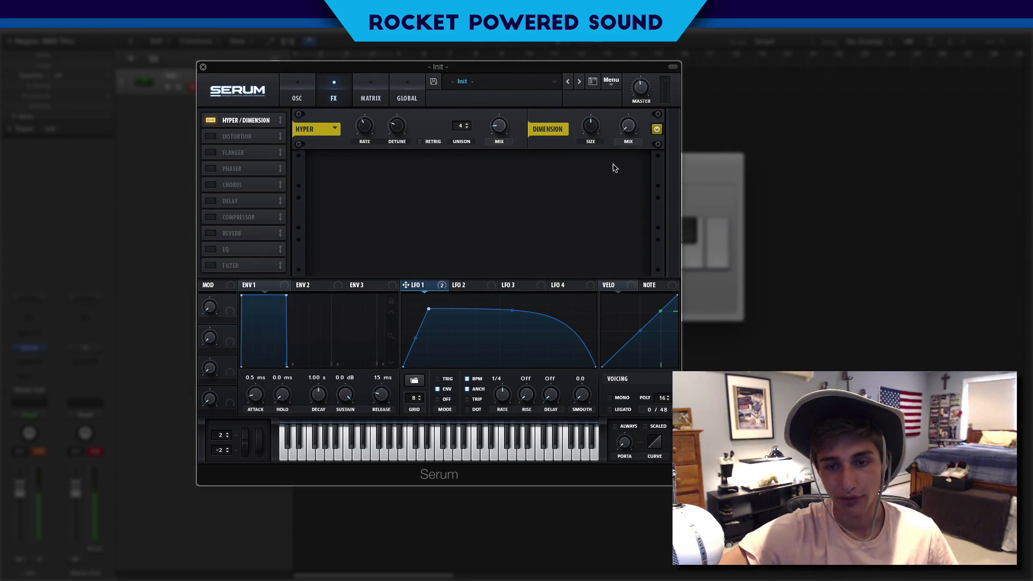
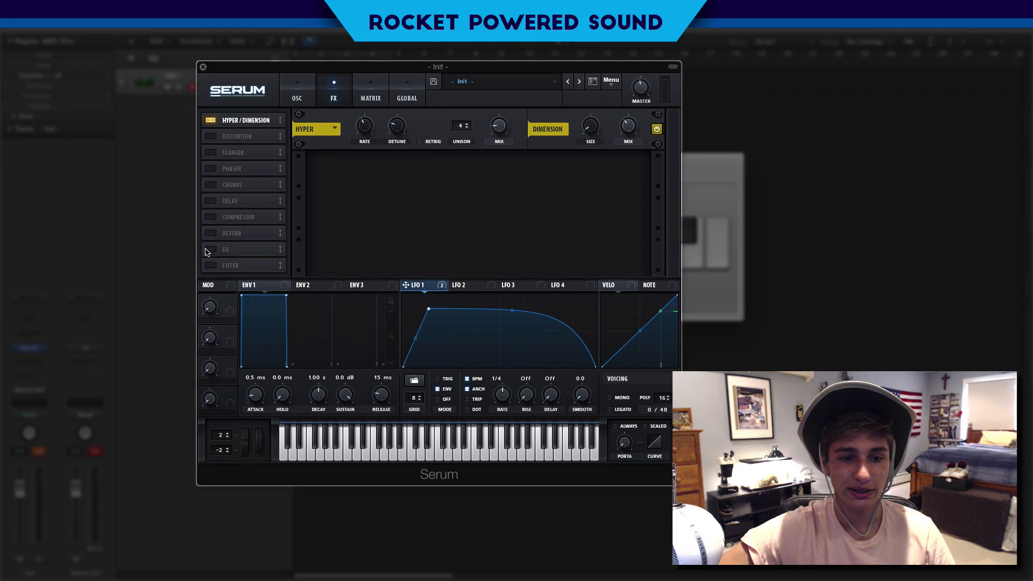
- Add the Compressor and Phaser effects to the effects rack
{"action": "left_click", "coordinate": [214, 217]}
{"action": "left_click", "coordinate": [214, 170]}
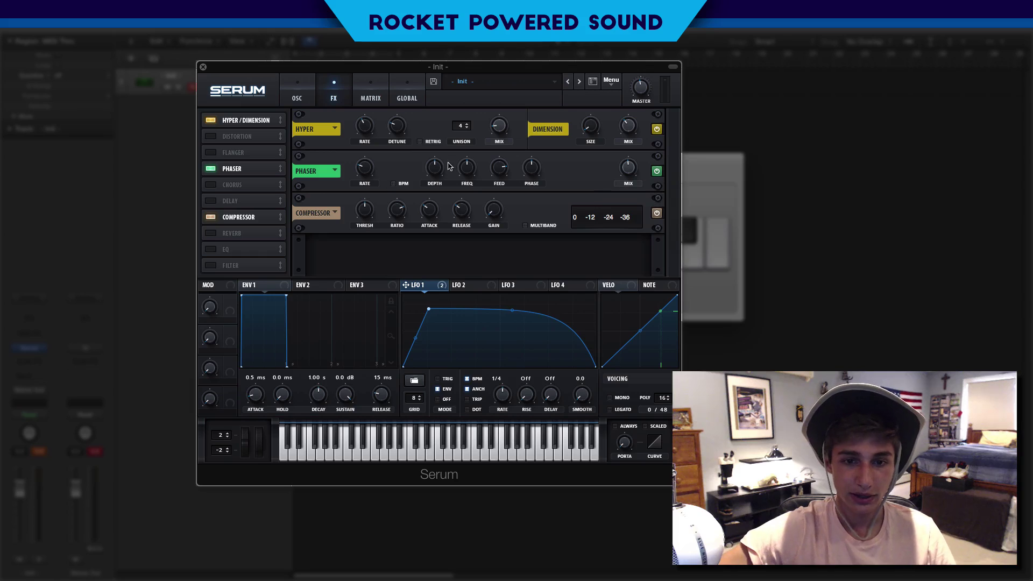
- Remove the Compressor and adjust the Phaser with minimum rate, lower depth, frequency about 189 Hz and a slightly lower mix
{"action": "left_click", "coordinate": [213, 220]}
{"action": "left_click_drag", "start_coordinate": [365, 167], "coordinate": [365, 186]}
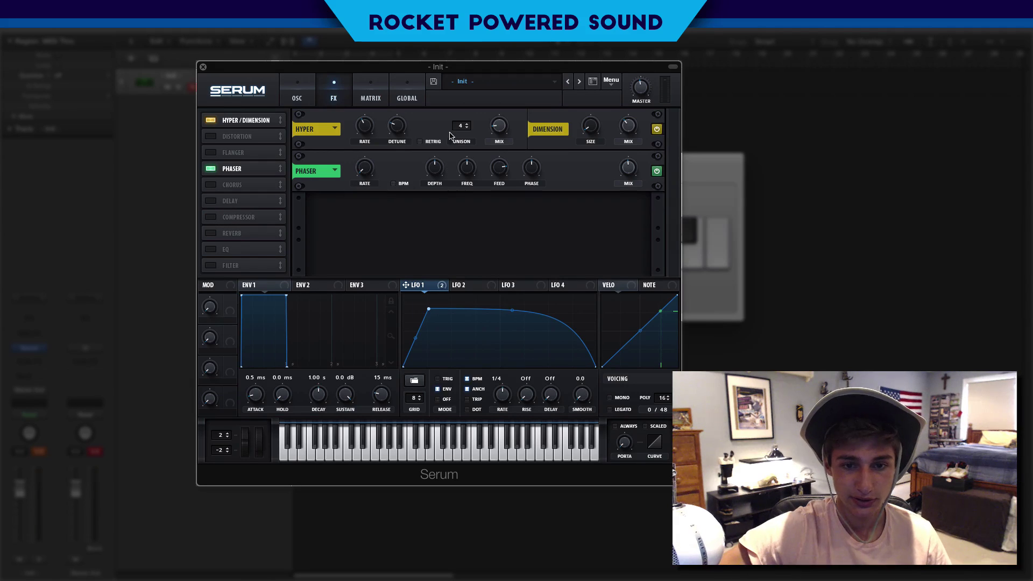
{"action": "mouse_move", "coordinate": [434, 167]}
{"action": "left_mouse_down"}
{"action": "mouse_move", "coordinate": [434, 185]}
{"action": "mouse_move", "coordinate": [447, 176]}
{"action": "left_mouse_up"}
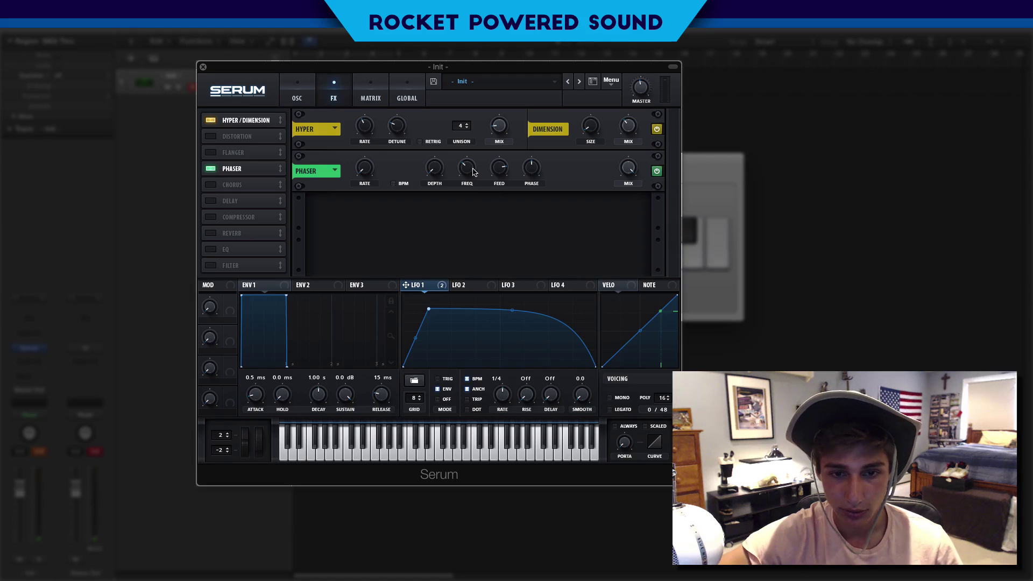
{"action": "mouse_move", "coordinate": [469, 169]}
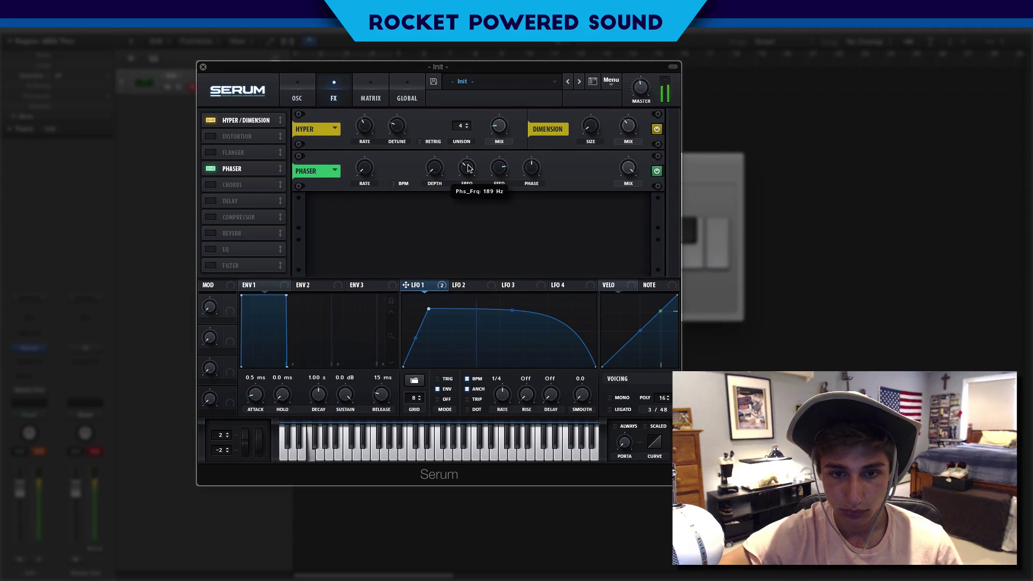
{"action": "mouse_move", "coordinate": [628, 169]}
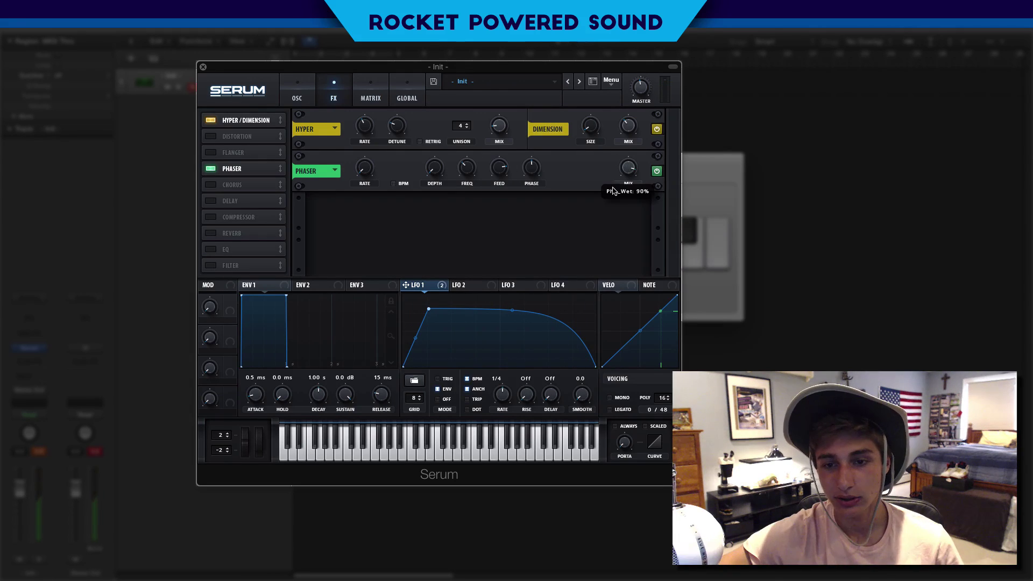
{"action": "left_click_drag", "start_coordinate": [613, 191], "coordinate": [598, 214]}
- Add the Compressor back with multiband enabled and raise the master volume
{"action": "left_click", "coordinate": [227, 217]}
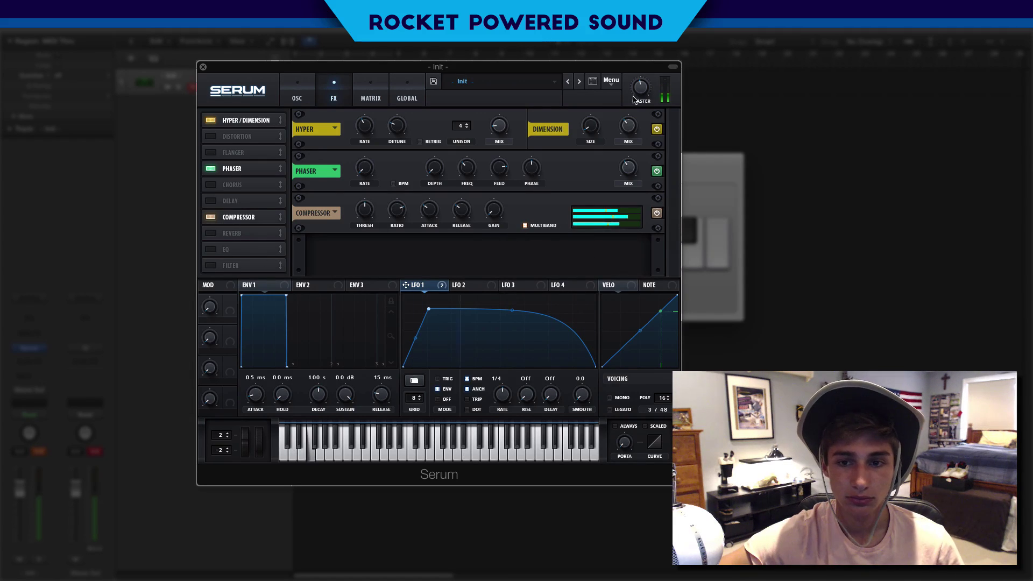
{"action": "left_click_drag", "start_coordinate": [639, 96], "coordinate": [676, 55]}
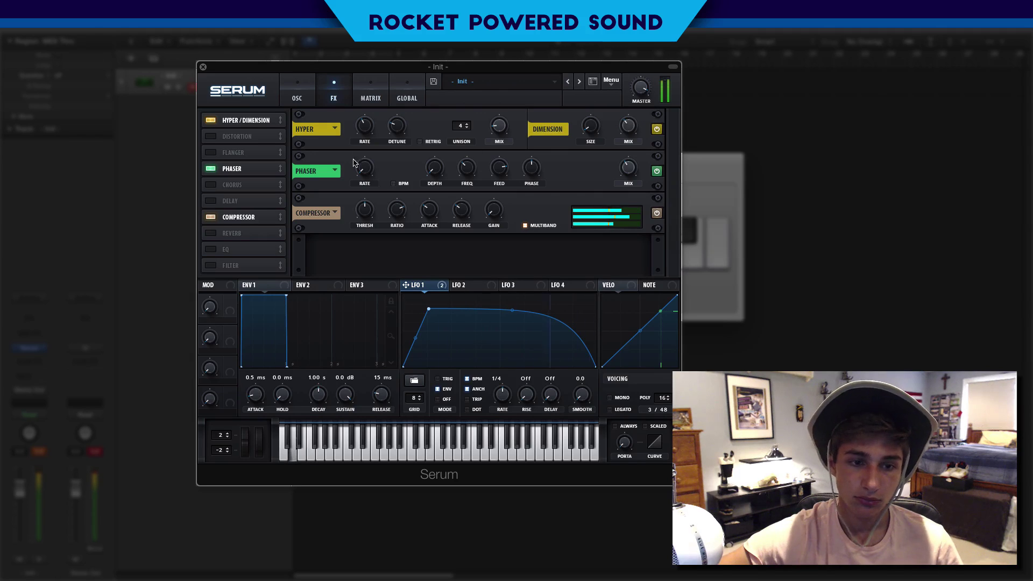
- Add the Distortion effect with the Tube type and raise its drive to about the middle
{"action": "left_click", "coordinate": [307, 99]}
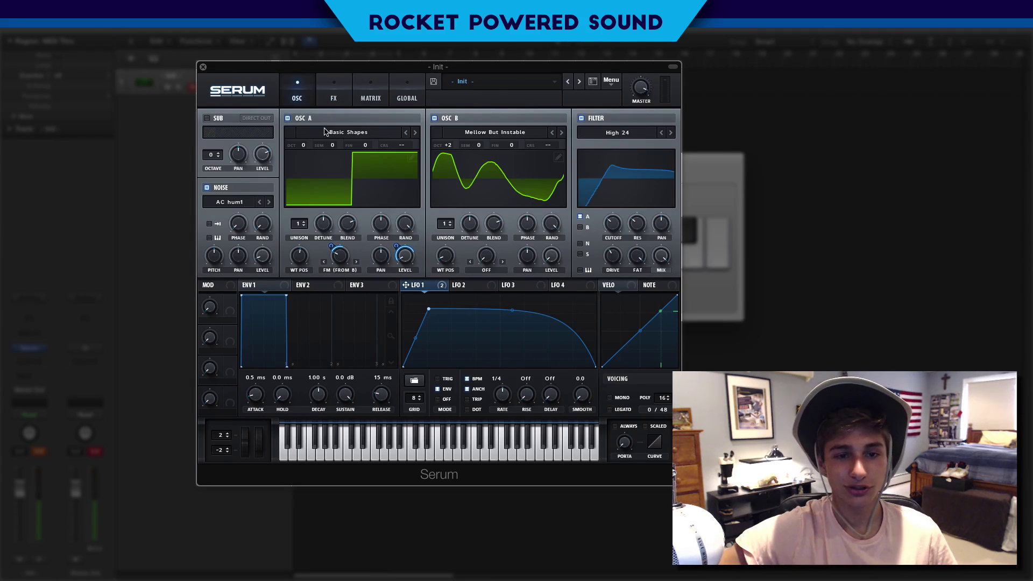
{"action": "left_click", "coordinate": [334, 99]}
{"action": "left_click", "coordinate": [210, 137]}
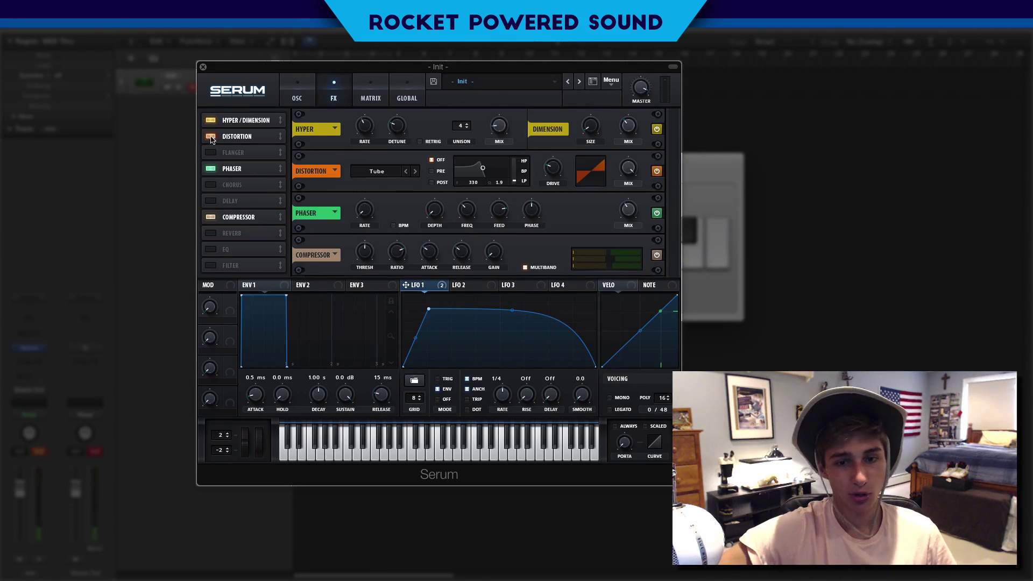
{"action": "left_click_drag", "start_coordinate": [553, 167], "coordinate": [555, 133]}
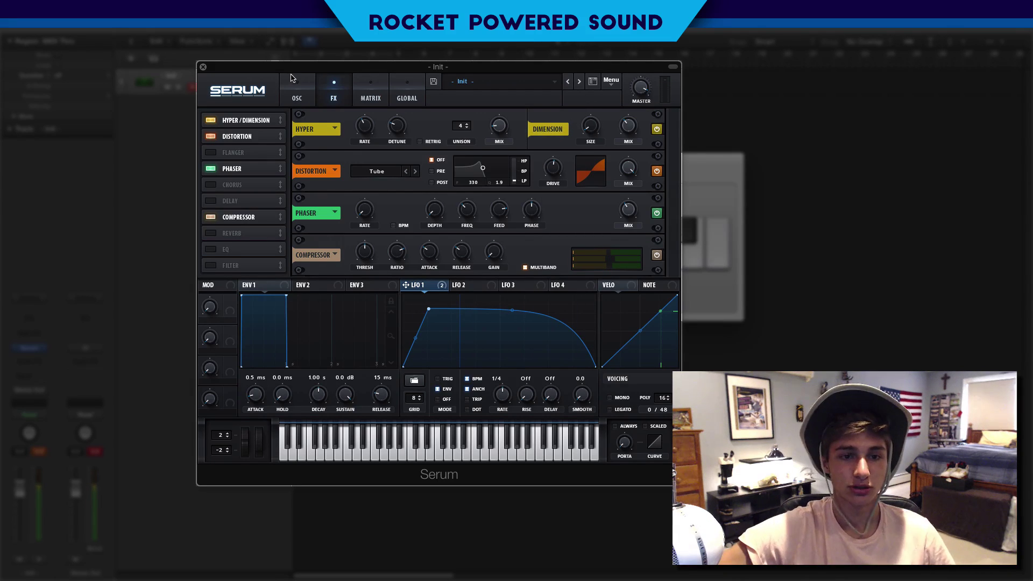
- Reshape LFO 2 by moving its peak to the start and bending the descent into a convex falling curve
{"action": "left_click", "coordinate": [376, 84]}
{"action": "left_click", "coordinate": [462, 286]}
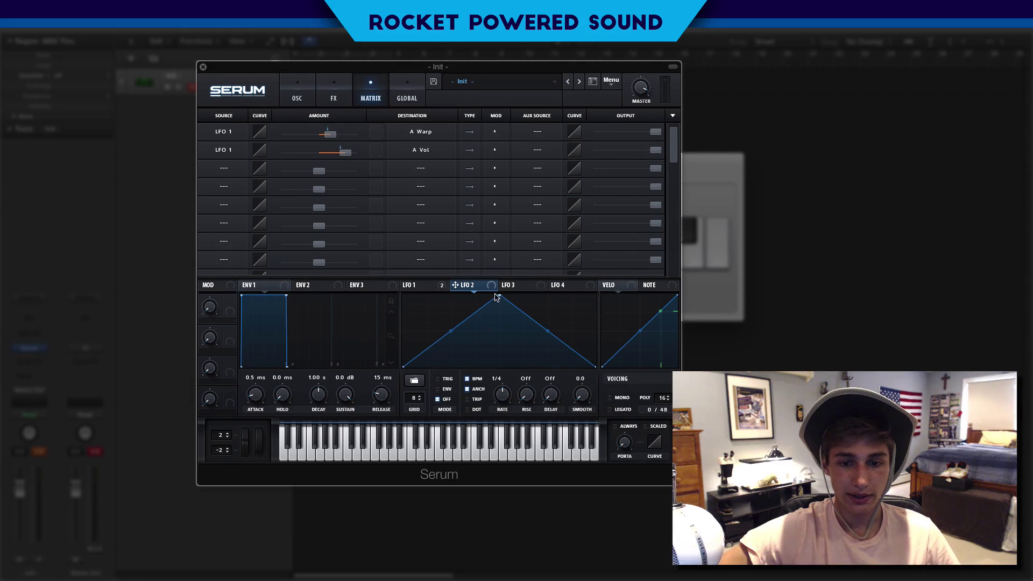
{"action": "left_click_drag", "start_coordinate": [499, 296], "coordinate": [403, 296]}
{"action": "left_click_drag", "start_coordinate": [494, 335], "coordinate": [330, 252]}
- Assign LFO 2 as the source of the third modulation matrix slot and set the LFO's mode to Env
{"action": "left_click", "coordinate": [228, 176]}
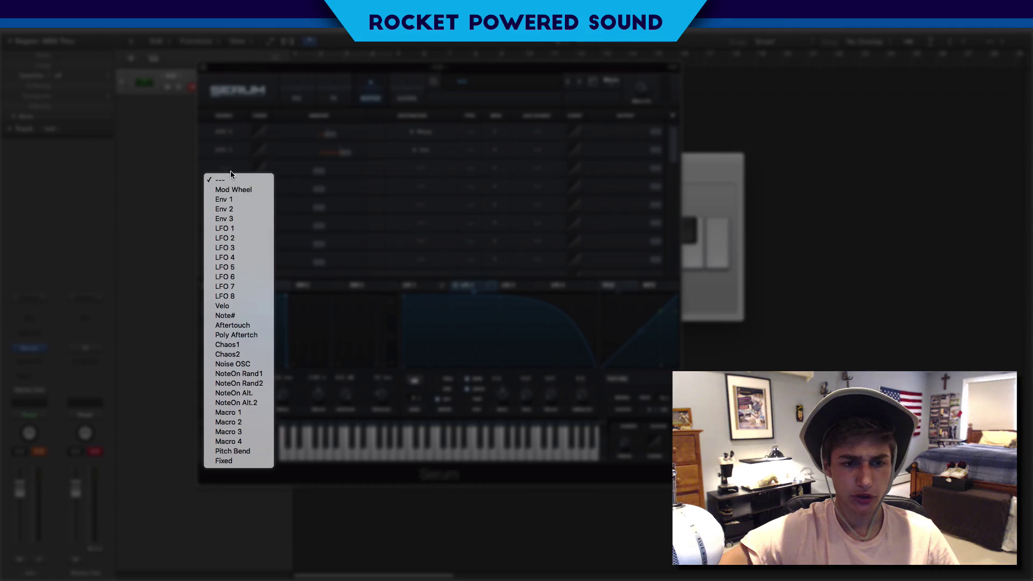
{"action": "left_click", "coordinate": [246, 238]}
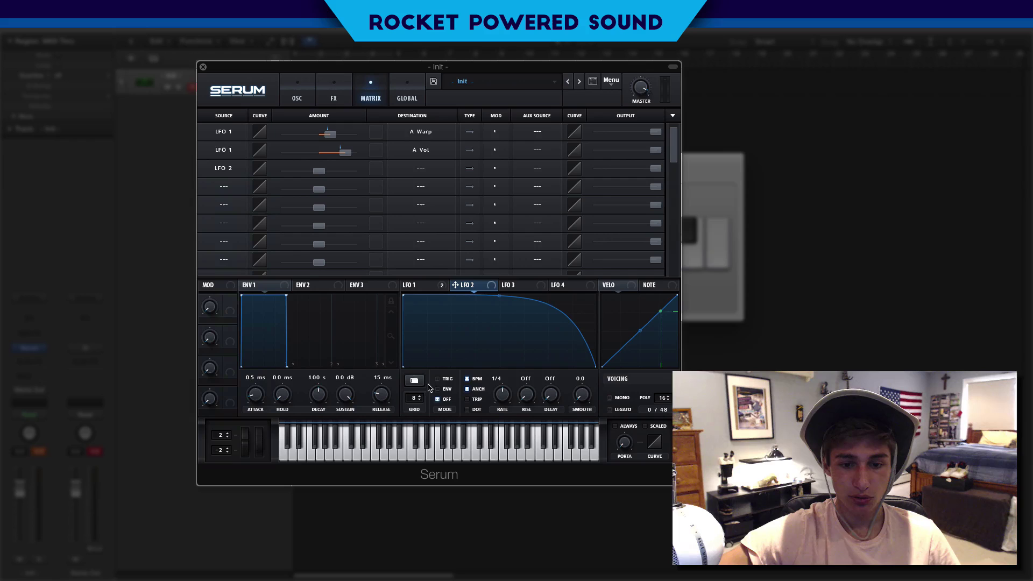
{"action": "left_click", "coordinate": [437, 379]}
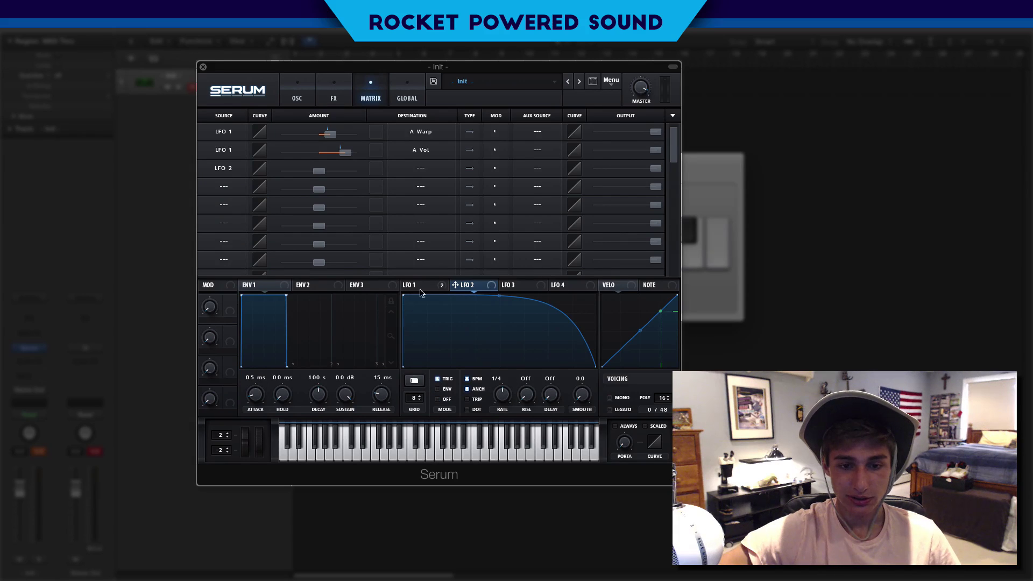
{"action": "left_click", "coordinate": [439, 389]}
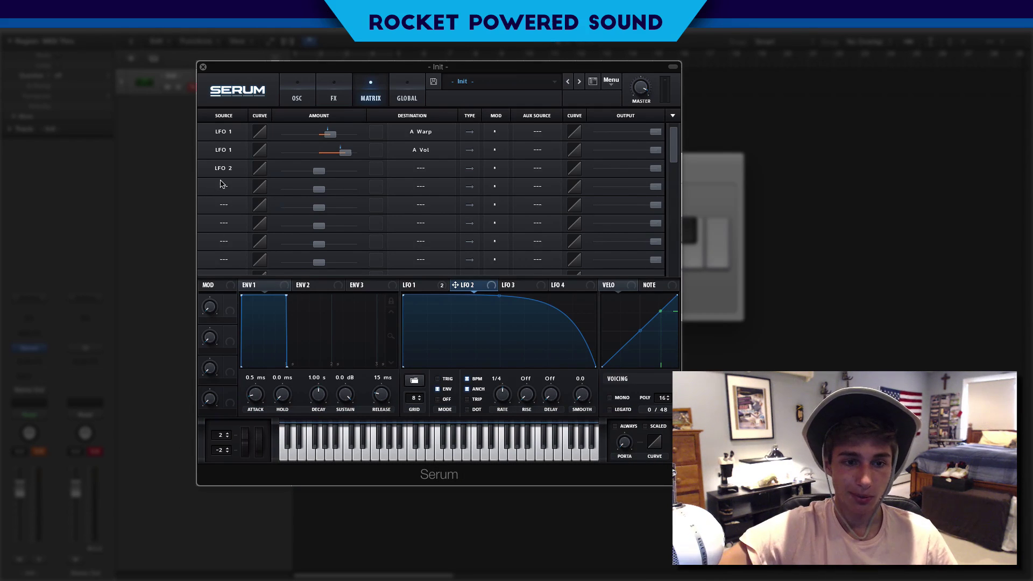
- Set the LFO 2 modulation's destination to Mast.Tun, keep the LFO in Env mode and return to the oscillator page
{"action": "left_click", "coordinate": [429, 169]}
{"action": "mouse_move", "coordinate": [445, 235]}
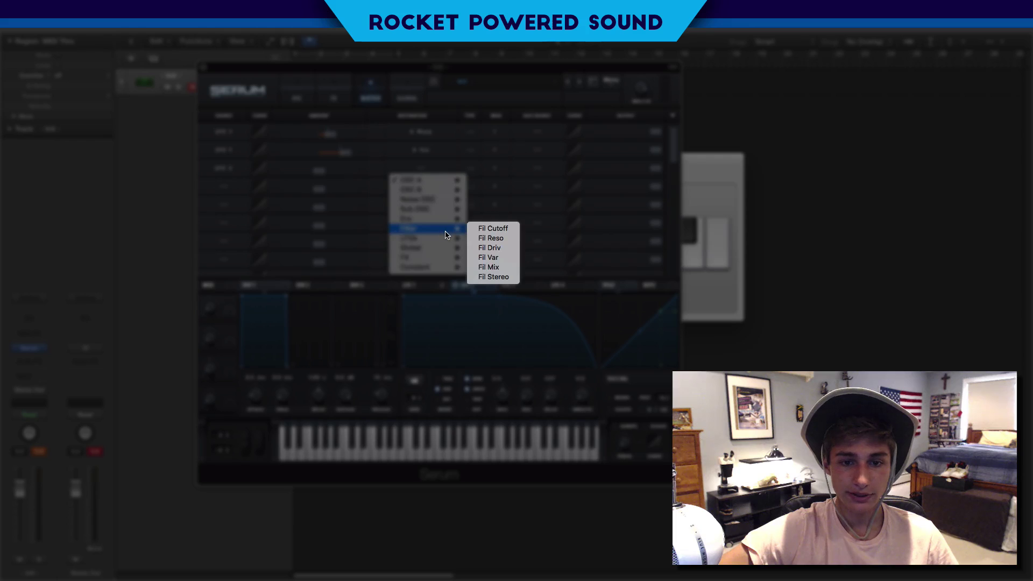
{"action": "key", "text": "Down"}
{"action": "key", "text": "Down"}
{"action": "key", "text": "Down"}
{"action": "key", "text": "Down"}
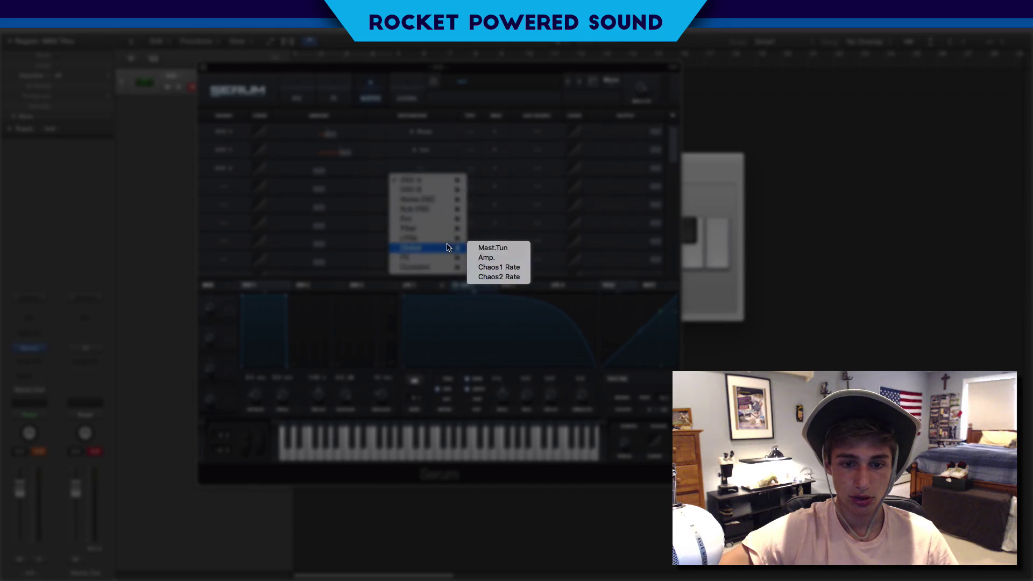
{"action": "key", "text": "Right"}
{"action": "key", "text": "Return"}
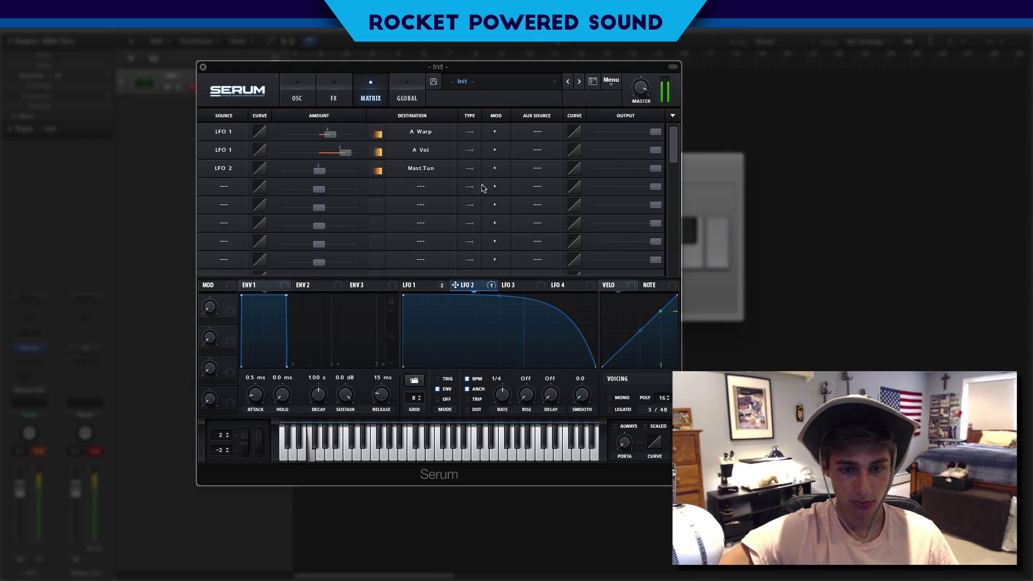
{"action": "left_click", "coordinate": [437, 389]}
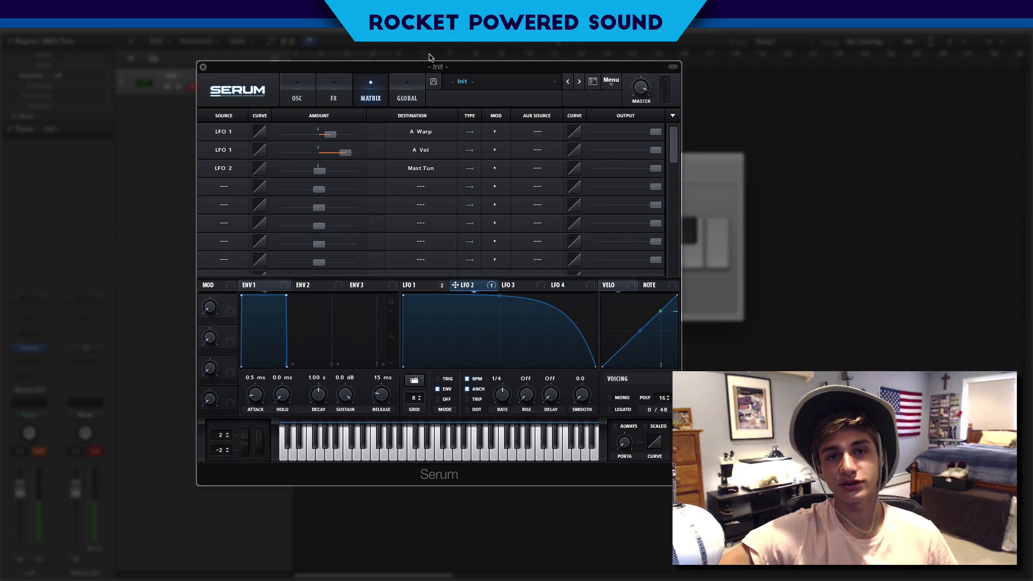
{"action": "left_click", "coordinate": [310, 100]}
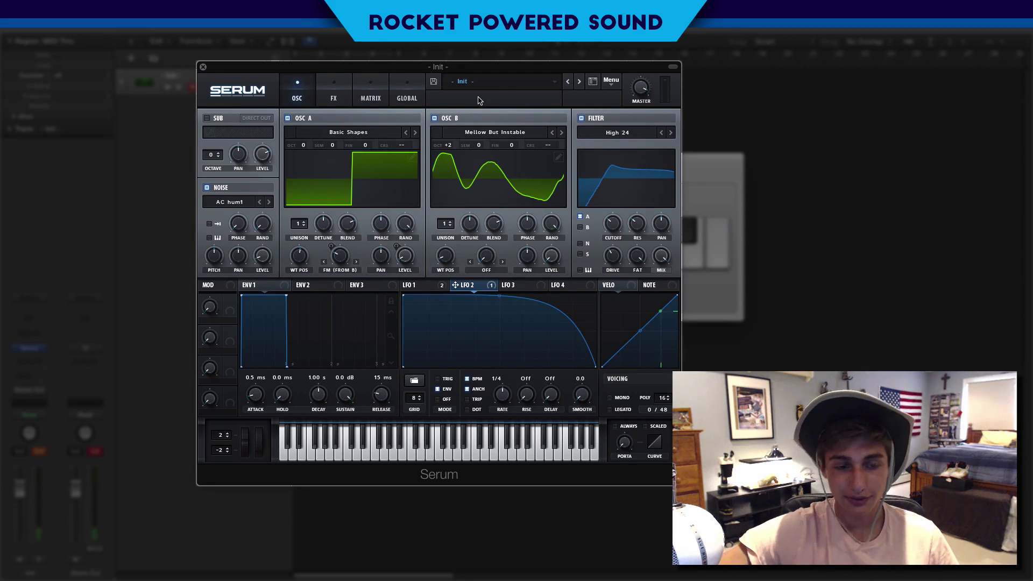